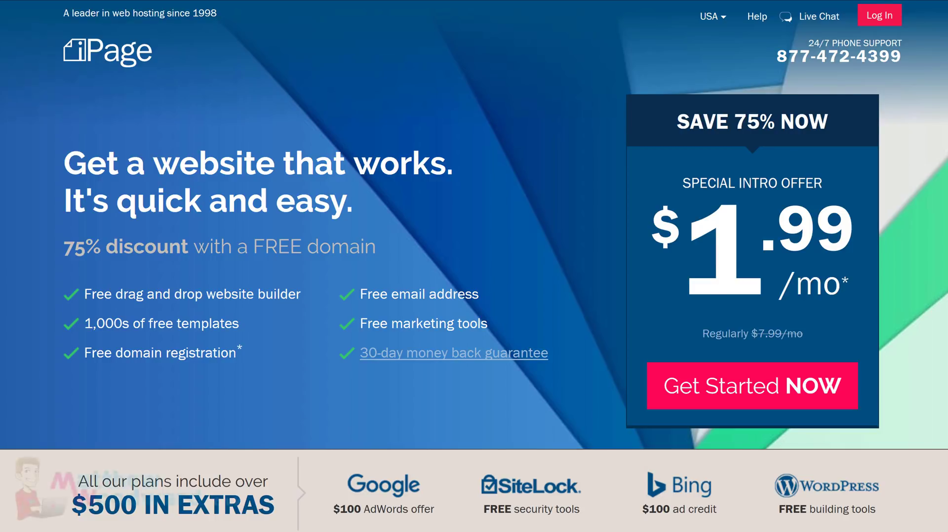
scroll(223, 461, "down", 10)
scroll(285, 526, "down", 2)
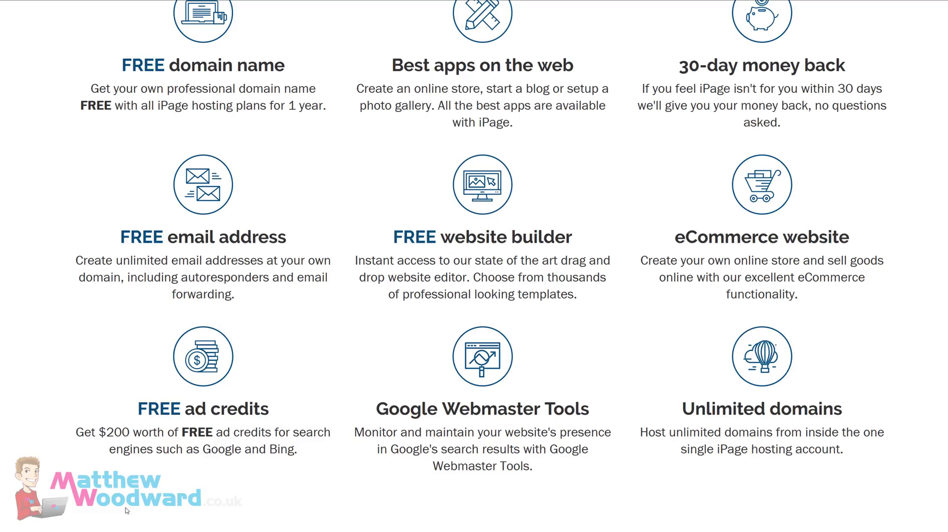
scroll(129, 510, "down", 12)
scroll(56, 504, "down", 3)
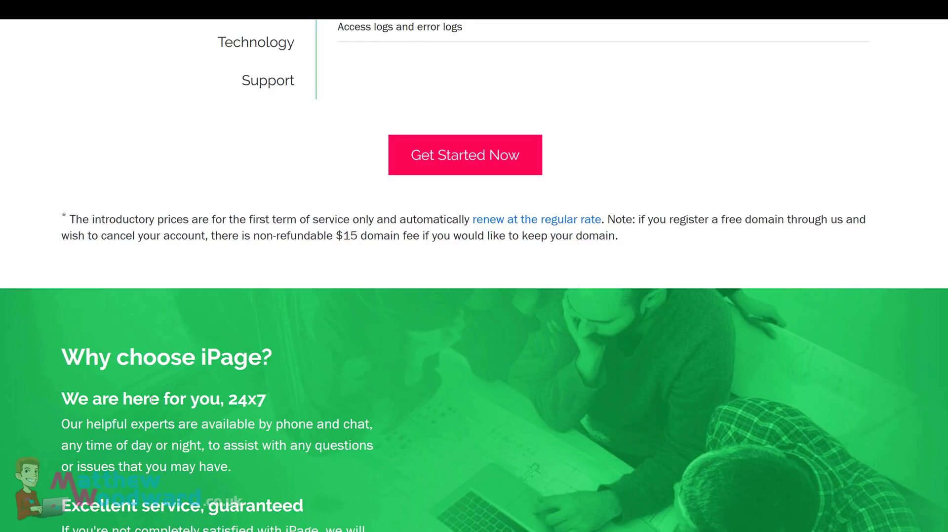
scroll(597, 448, "up", 20)
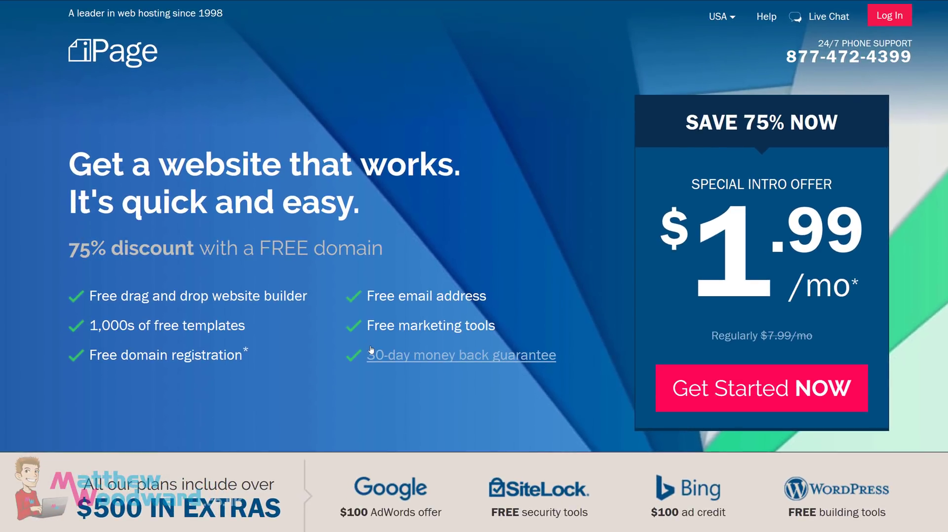
Start the $1.99 hosting signup, paste the new domain to register, and check its availability.
left_click(753, 398)
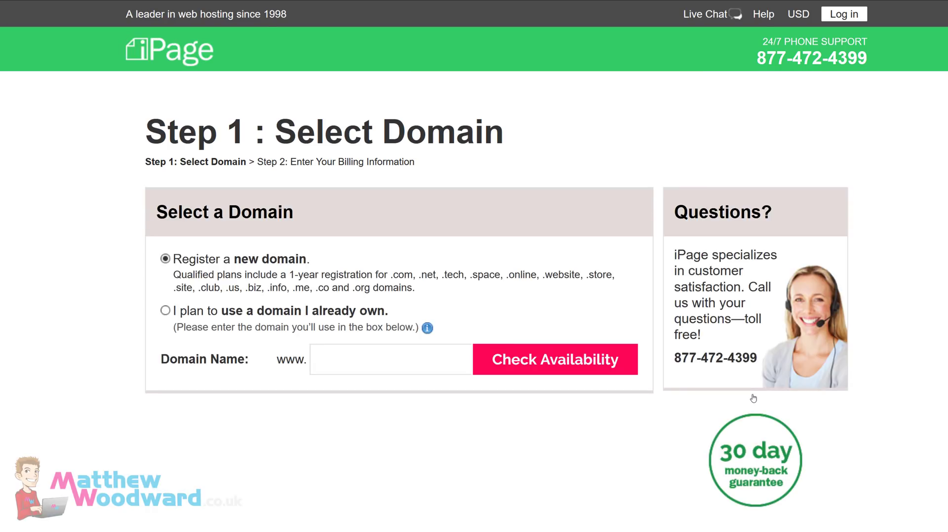
left_click(455, 352)
type("iamwoodward.com")
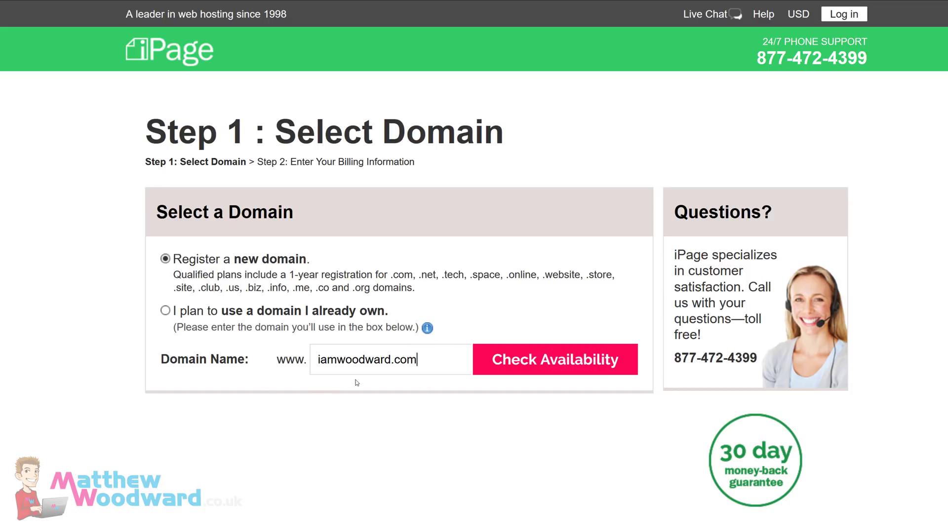
left_click(504, 369)
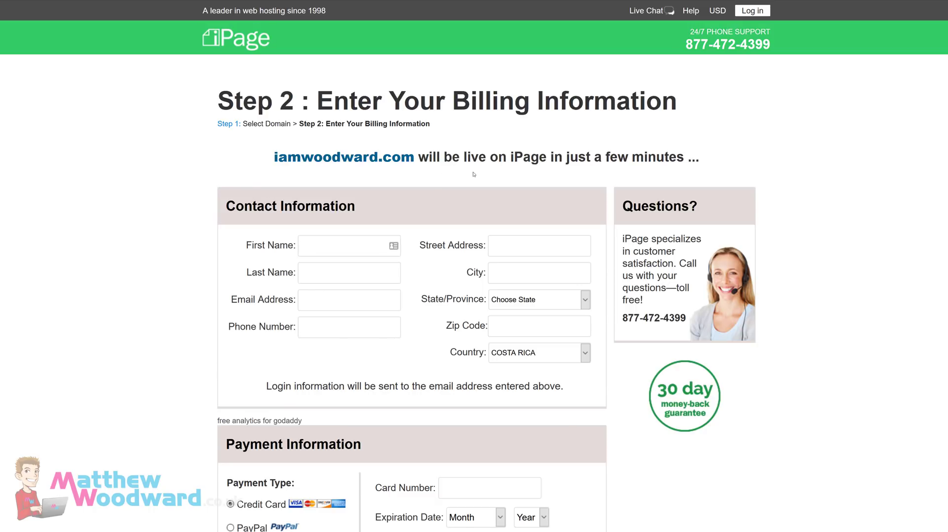
Scroll down the billing page to Purchase Information and tick the Domain Privacy add-on.
scroll(320, 192, "down", 8)
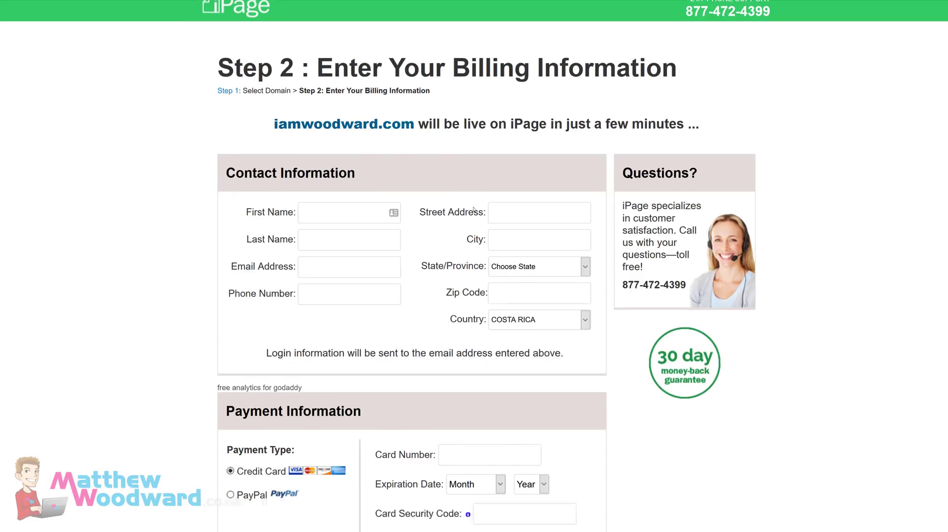
scroll(208, 208, "up", 8)
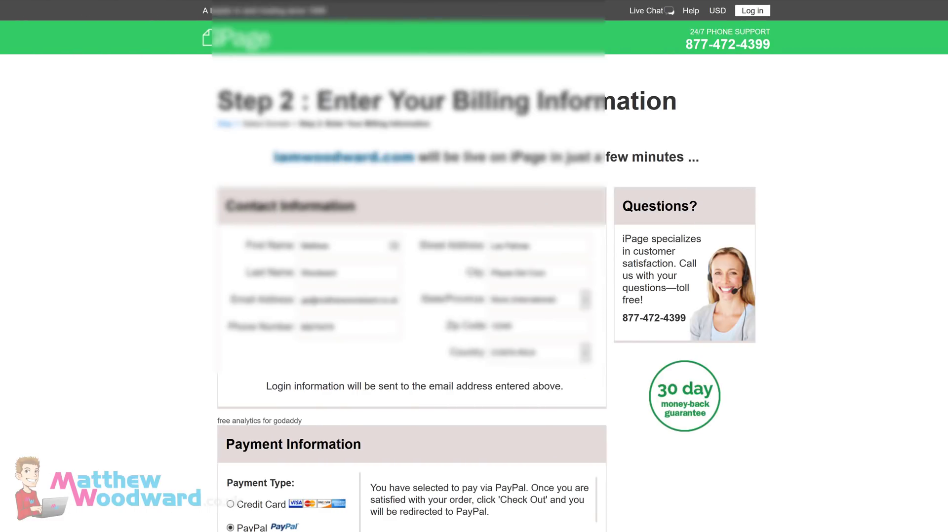
scroll(474, 266, "down", 5)
scroll(412, 267, "down", 7)
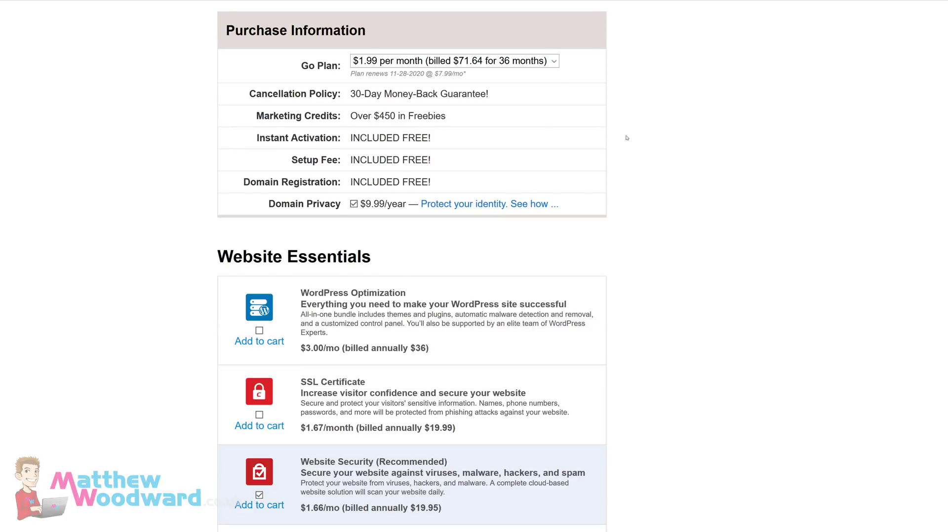
left_click(353, 419)
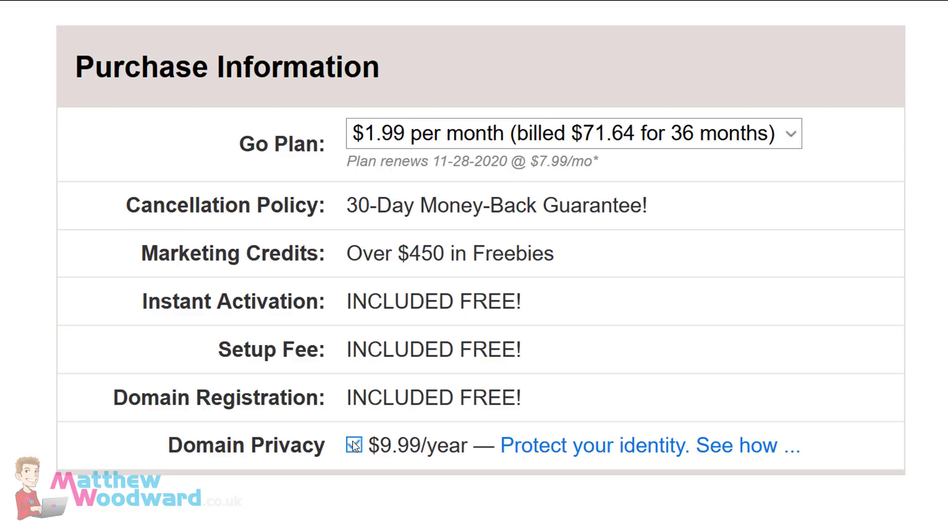
Decline Domain Privacy, then untick the Website Security and Site Backup & Restore add-ons.
left_click(353, 446)
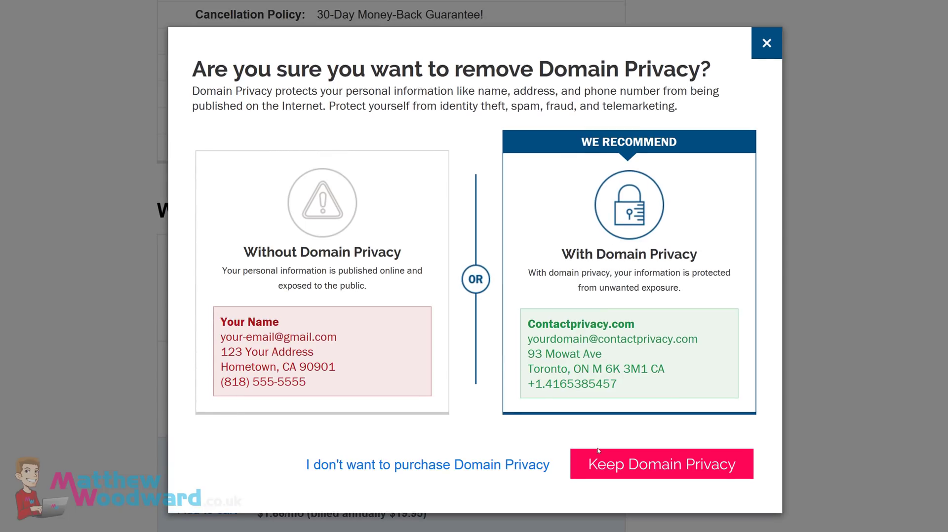
left_click(464, 463)
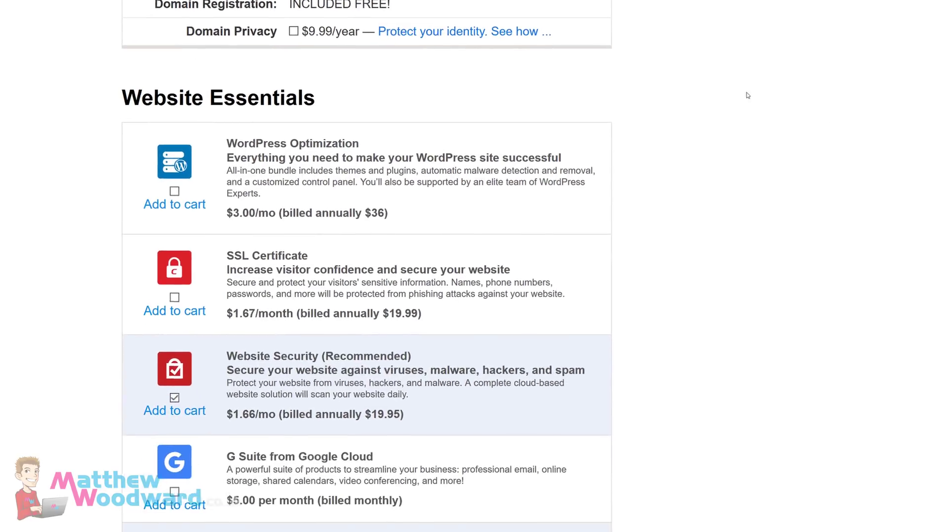
scroll(764, 107, "down", 6)
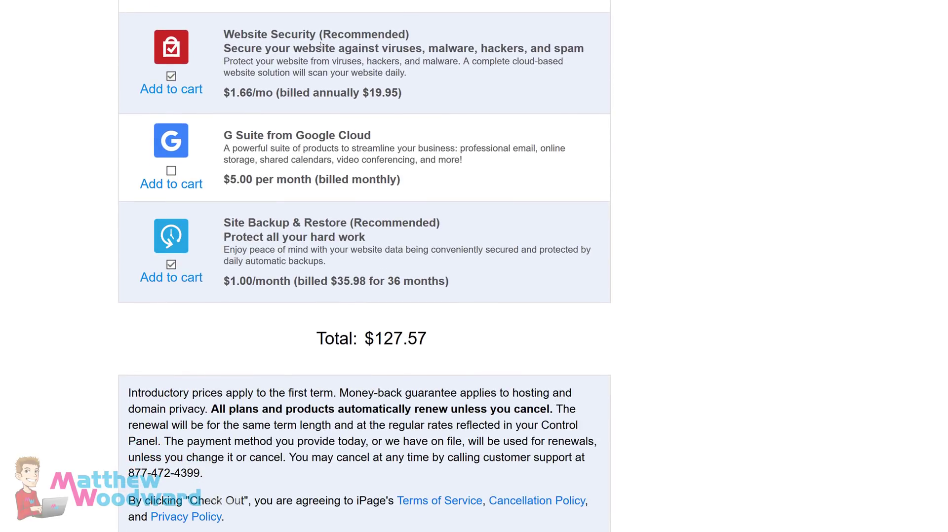
left_click(171, 76)
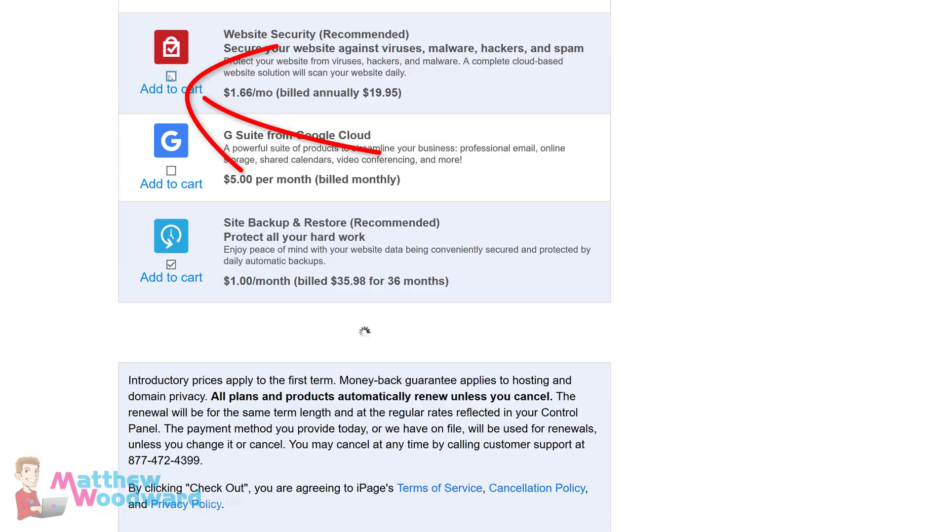
scroll(265, 86, "down", 2)
left_click(170, 187)
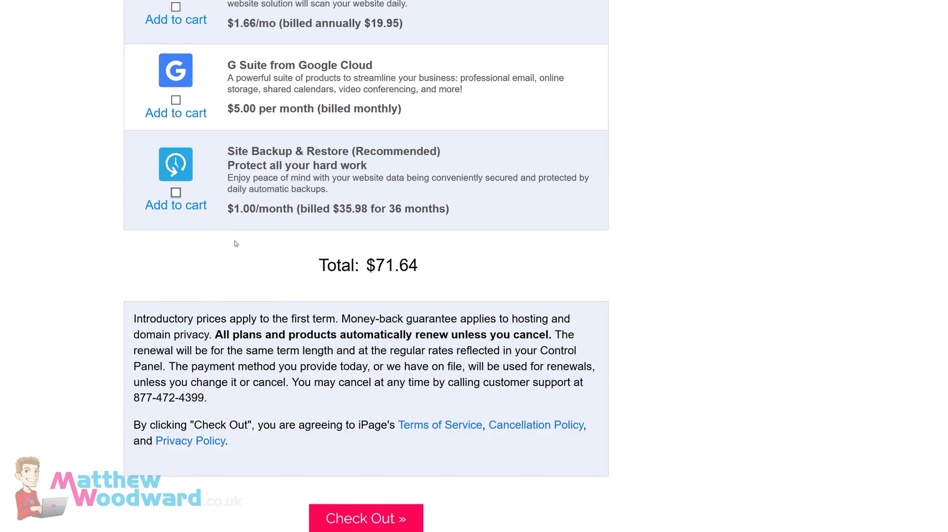
scroll(532, 321, "up", 4)
scroll(530, 317, "up", 3)
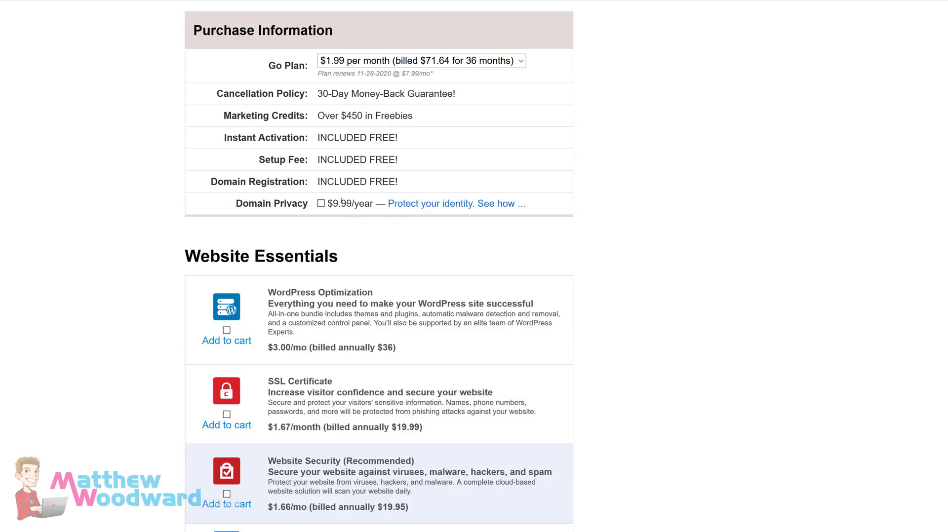
Re-add the $9.99/year Domain Privacy add-on and submit the order with Check Out.
scroll(341, 203, "down", 5)
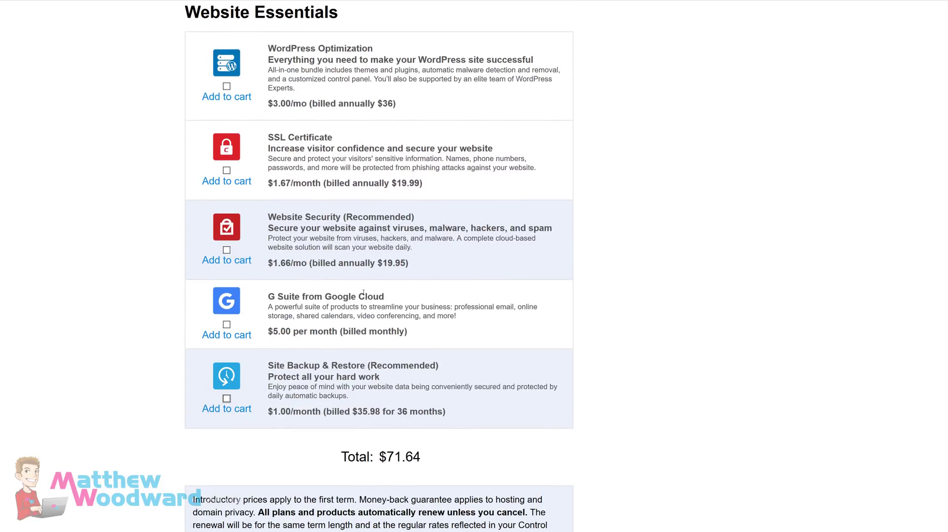
scroll(363, 293, "up", 7)
left_click(320, 325)
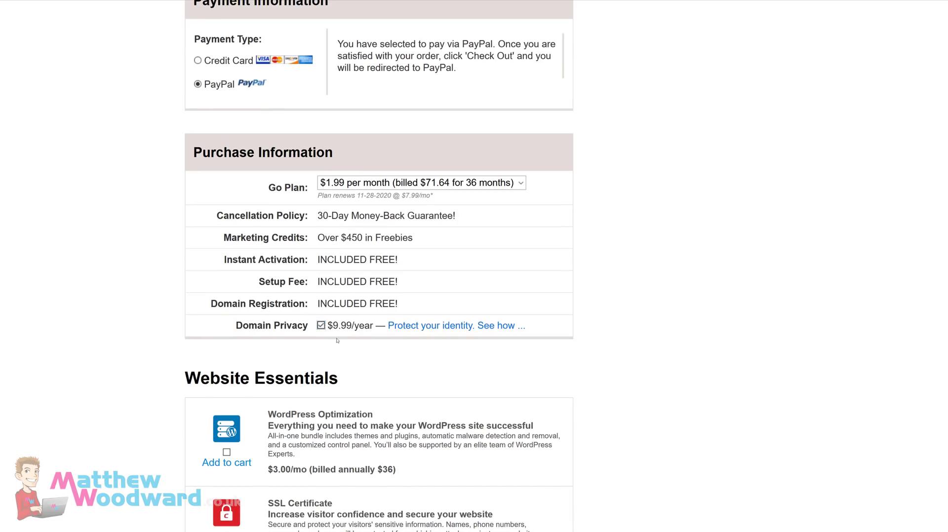
scroll(192, 326, "down", 10)
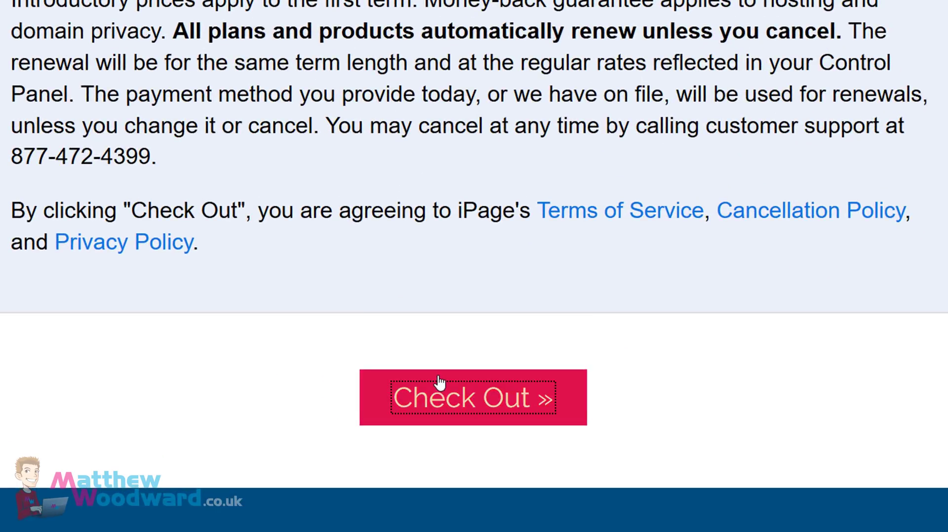
left_click(440, 384)
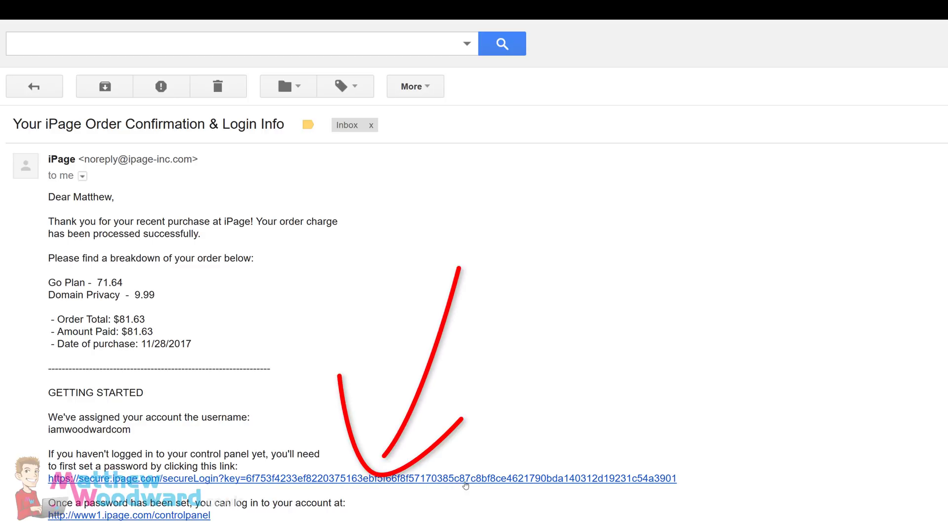
Follow the confirmation email's login link and submit account setup with Terms of Service agreed.
left_click(481, 485)
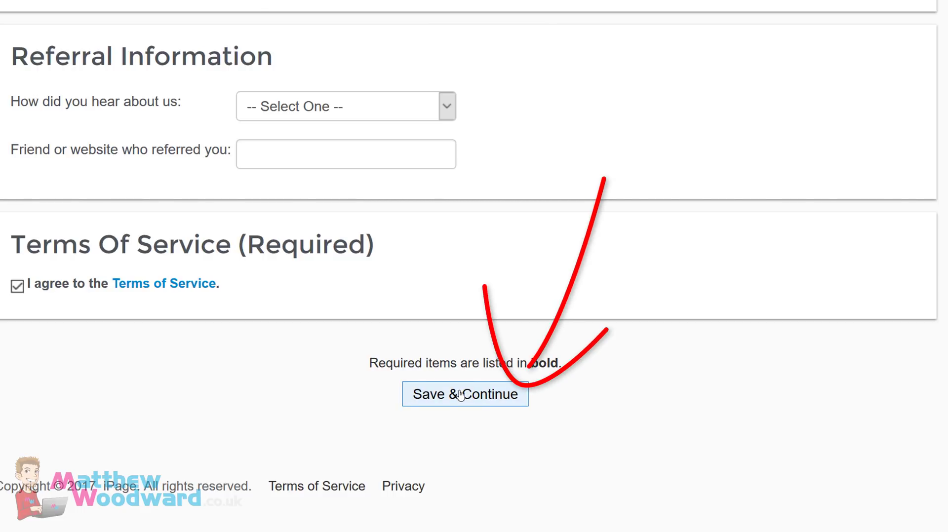
left_click(460, 395)
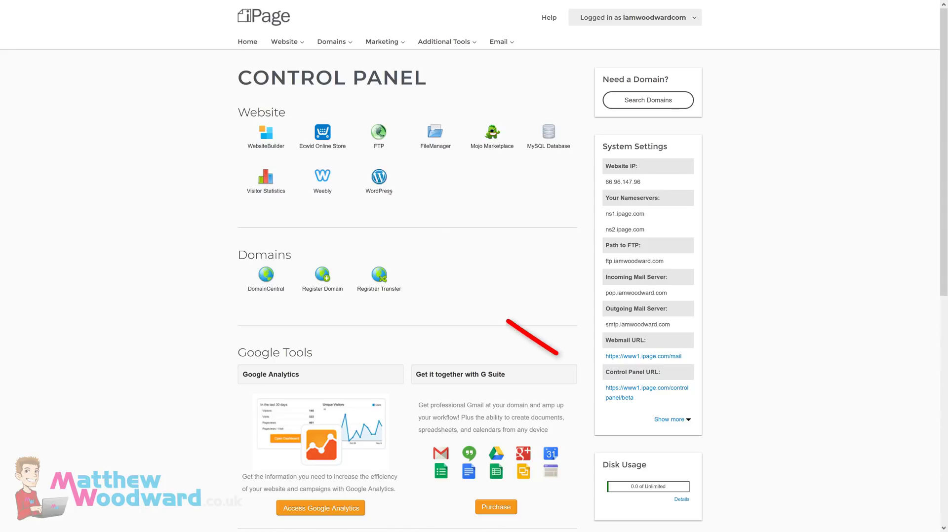
Start a WordPress install, choose the new www domain, and continue to Admin Information.
left_click(378, 178)
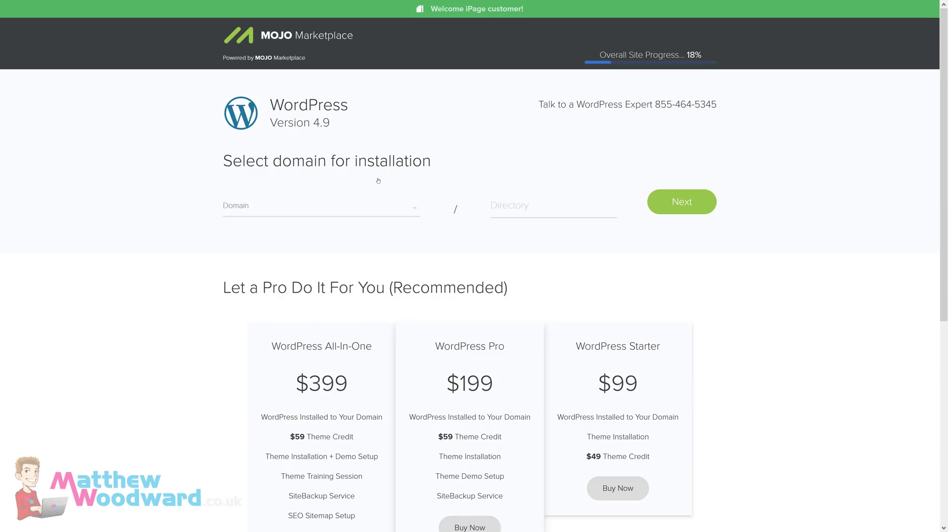
left_click(354, 202)
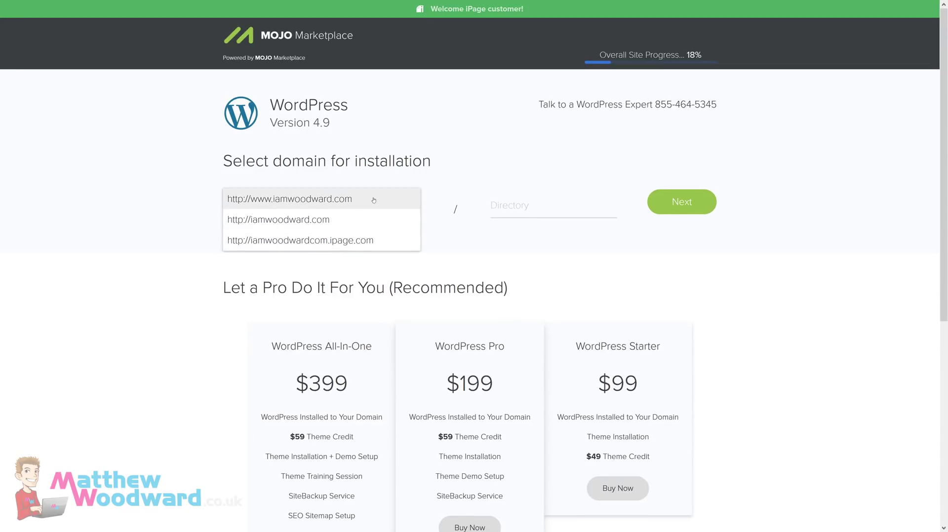
left_click(374, 200)
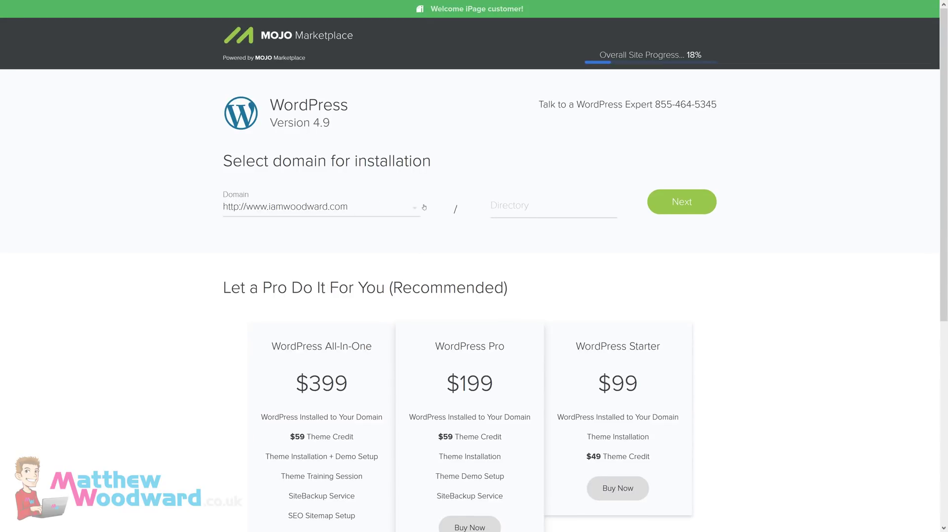
left_click(678, 203)
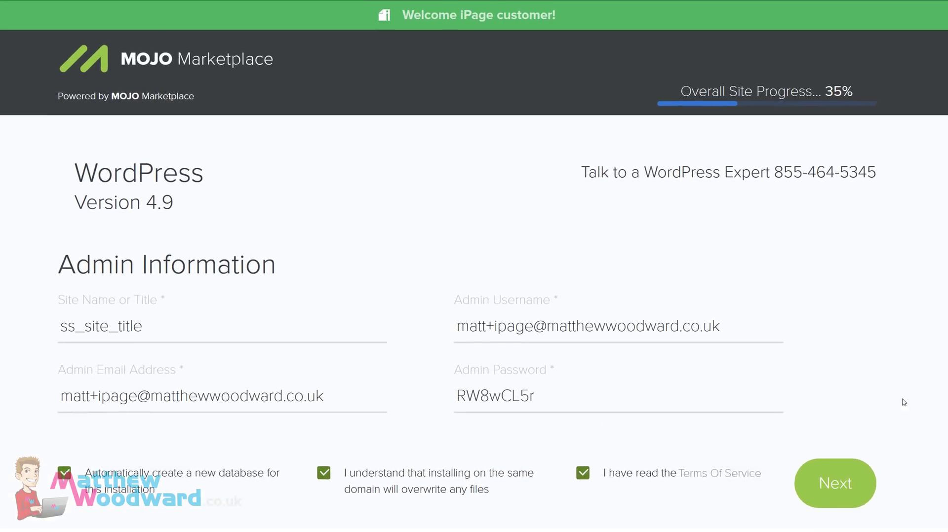
Replace the placeholder site title with the owner's name and submit to begin installing.
left_click(172, 336)
key("shift+Left")
key("shift+Left")
key("shift+Left")
key("shift+Left")
key("shift+Left")
key("shift+Left")
key("shift+Left")
key("shift+Left")
key("shift+Left")
key("shift+Left")
key("shift+Left")
key("shift+Left")
key("shift+Left")
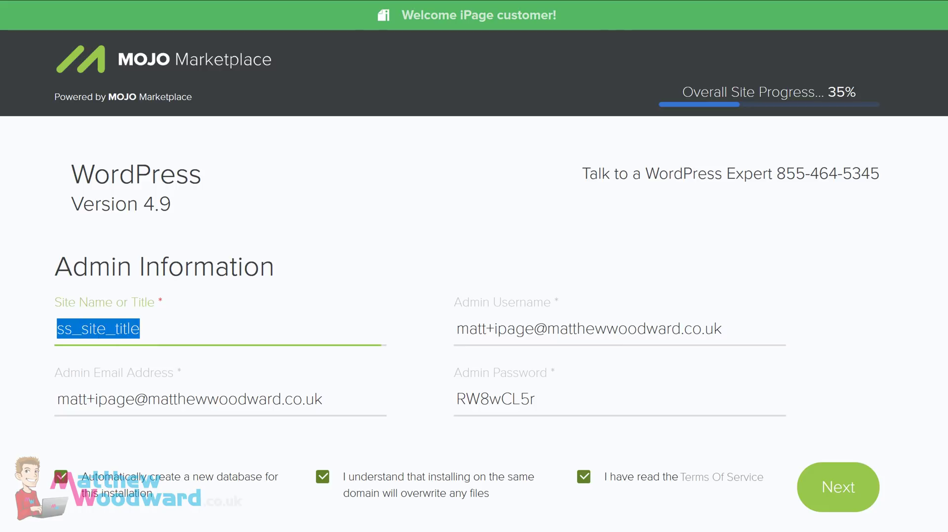
type("I Am")
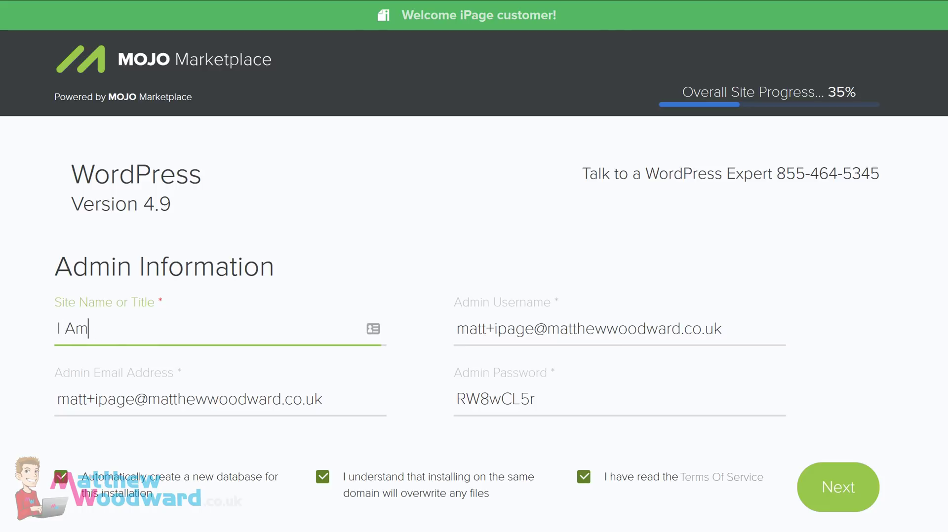
type(" Matthew Woodward")
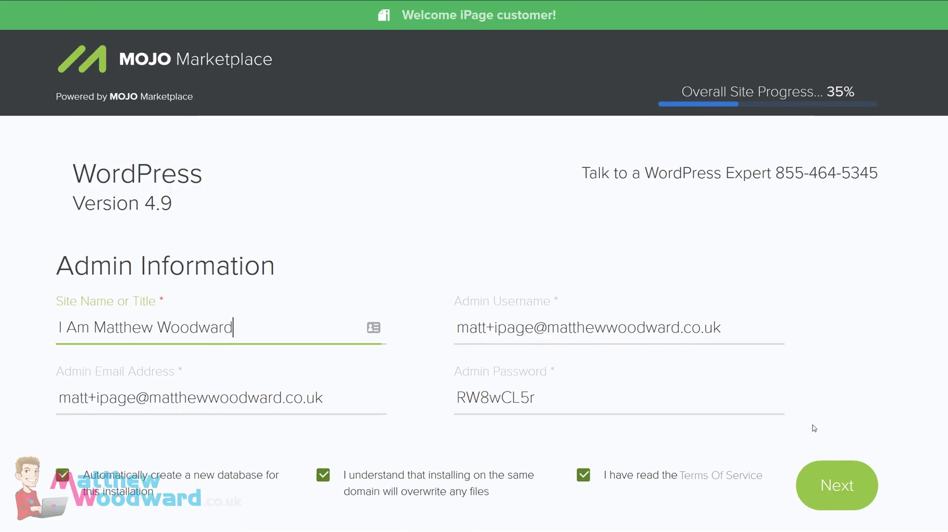
left_click(835, 483)
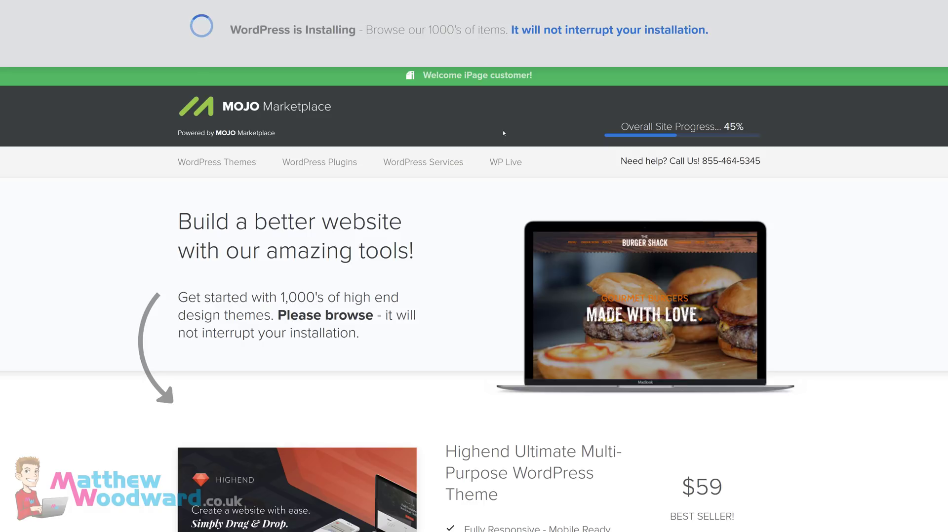
Scroll down through the marketplace theme listings and back to the top during installation.
scroll(497, 248, "down", 15)
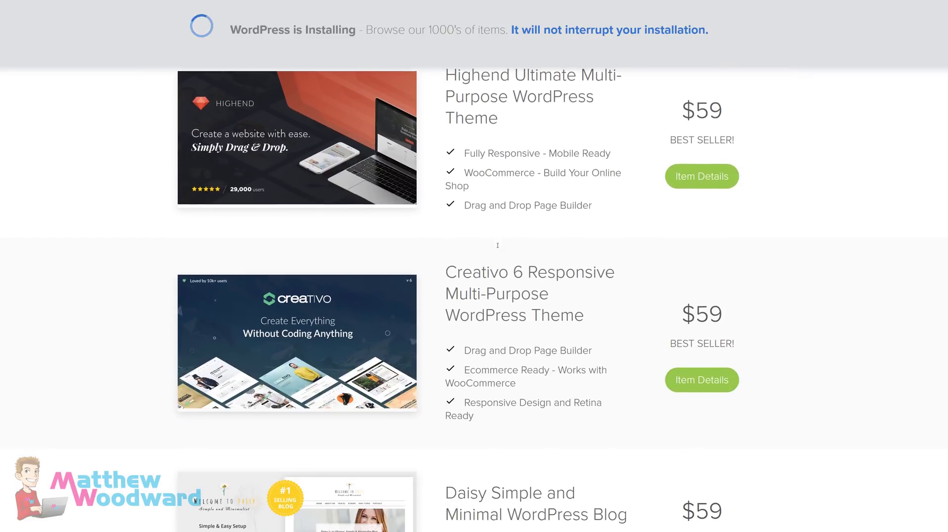
scroll(498, 248, "down", 8)
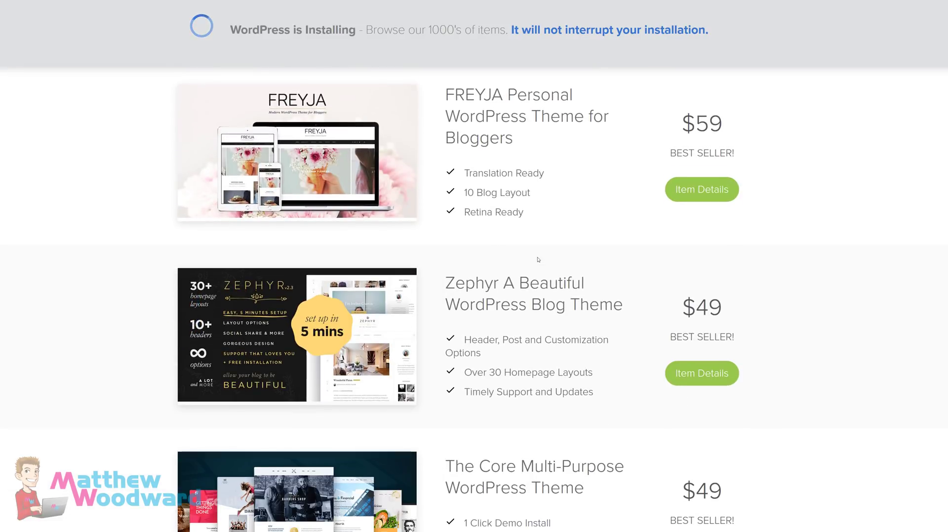
scroll(501, 258, "down", 9)
scroll(537, 257, "down", 4)
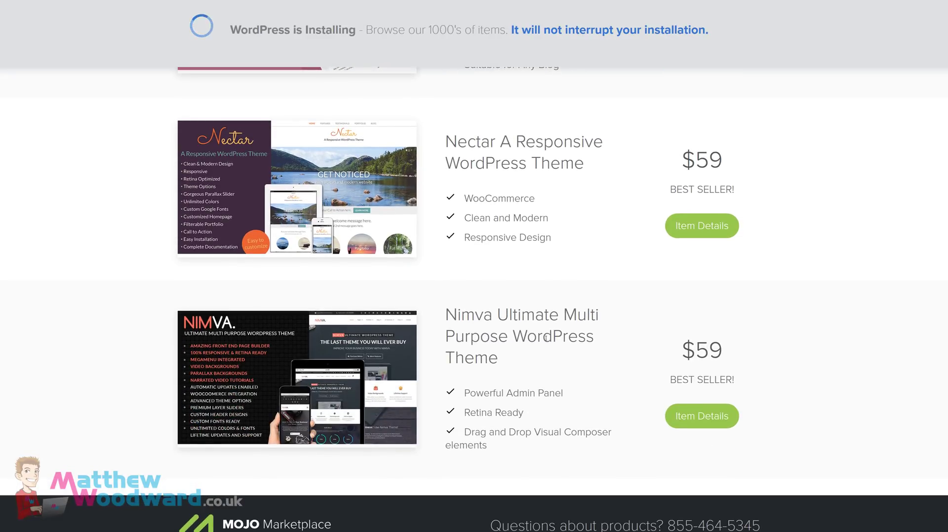
scroll(508, 266, "up", 15)
scroll(545, 338, "up", 15)
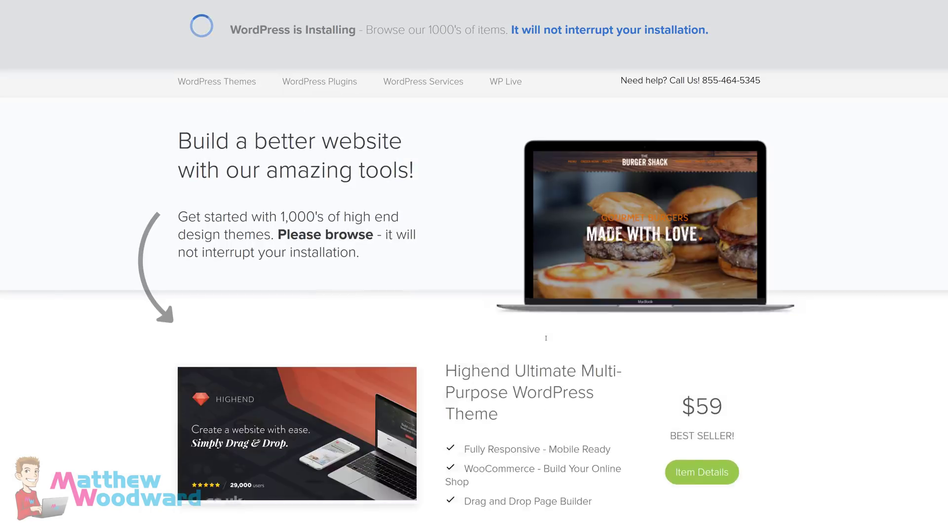
scroll(444, 331, "up", 2)
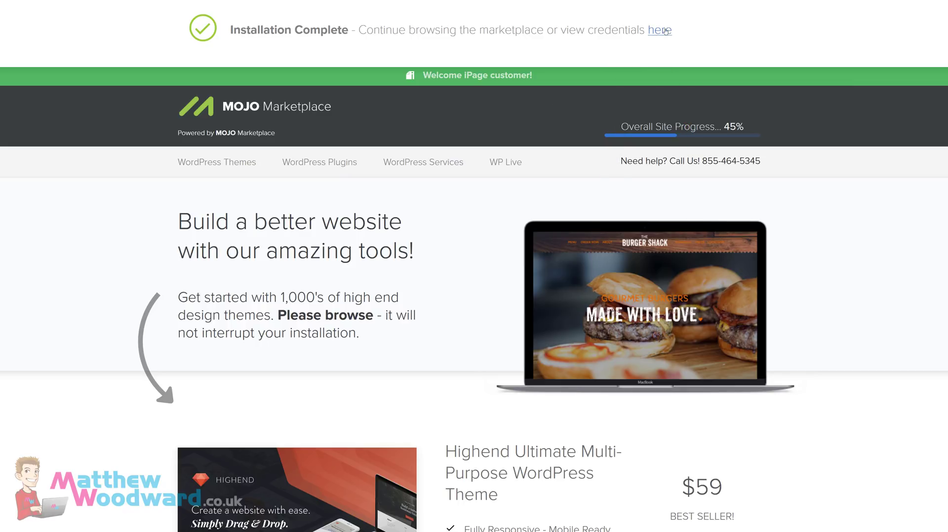
Reveal the new installation's login credentials and select them for copying.
left_click(665, 31)
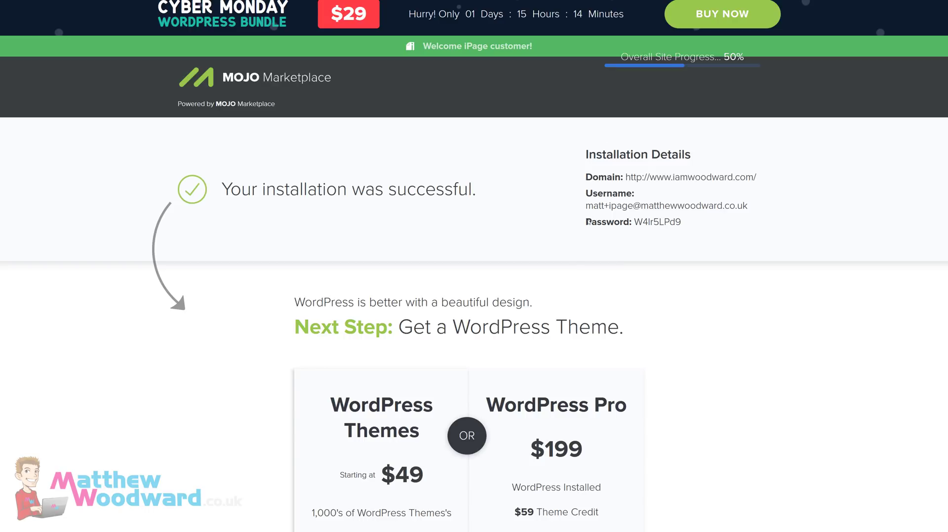
left_click_drag(696, 226, 570, 153)
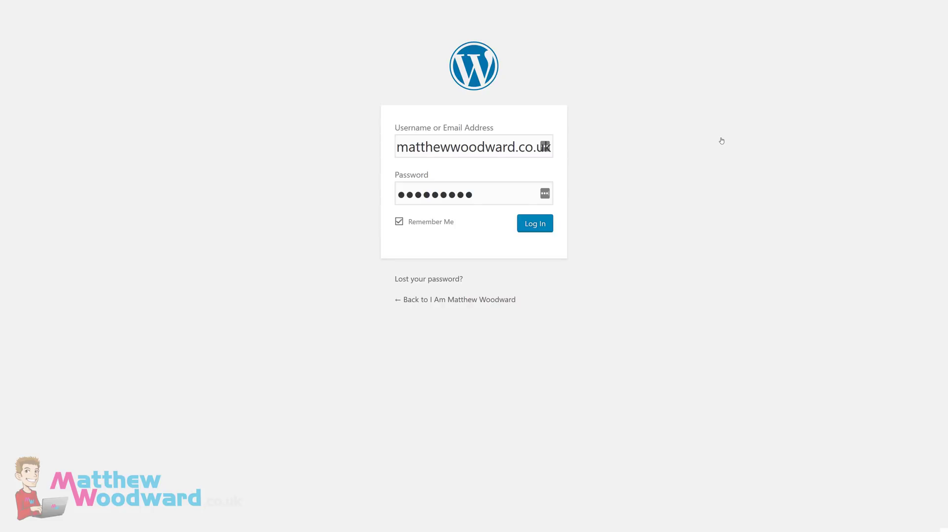
Log into WordPress, choose a Personal site, and skip the Jetpack connection.
left_click(537, 227)
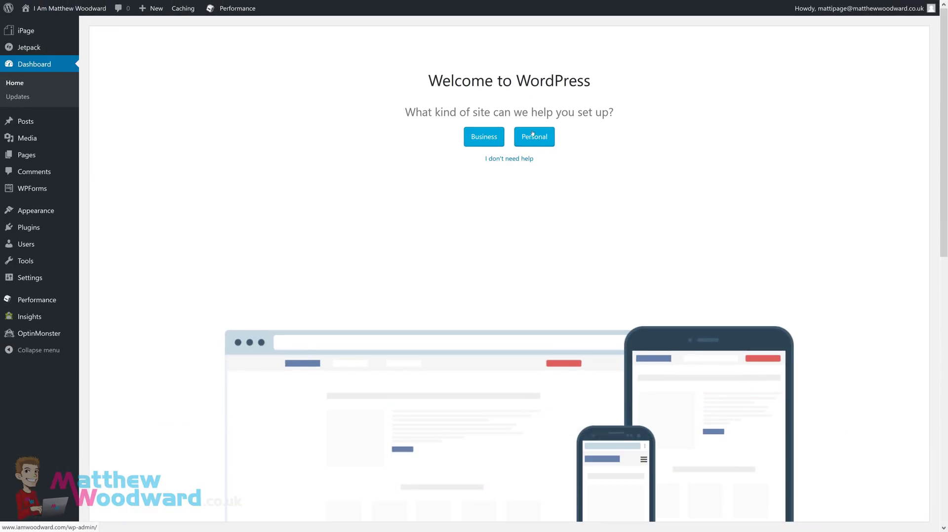
left_click(532, 134)
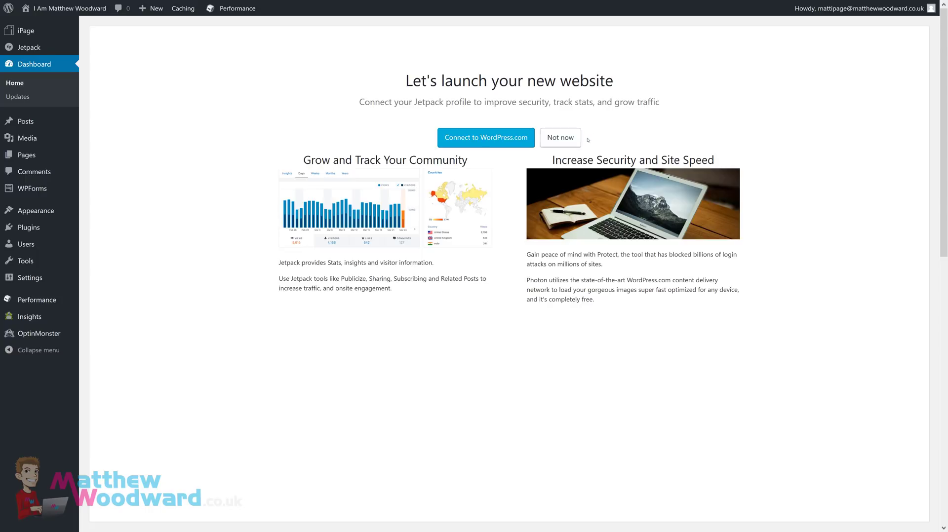
left_click(562, 141)
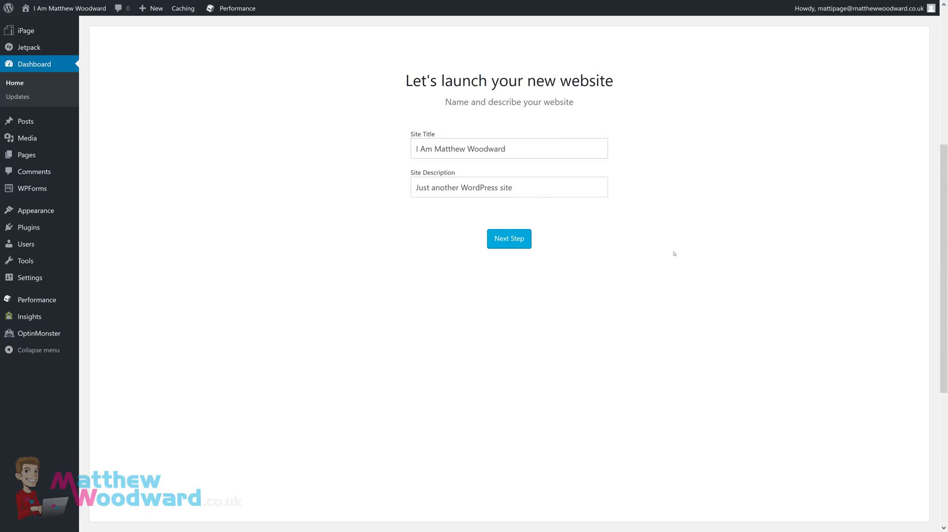
mouse_move(48, 208)
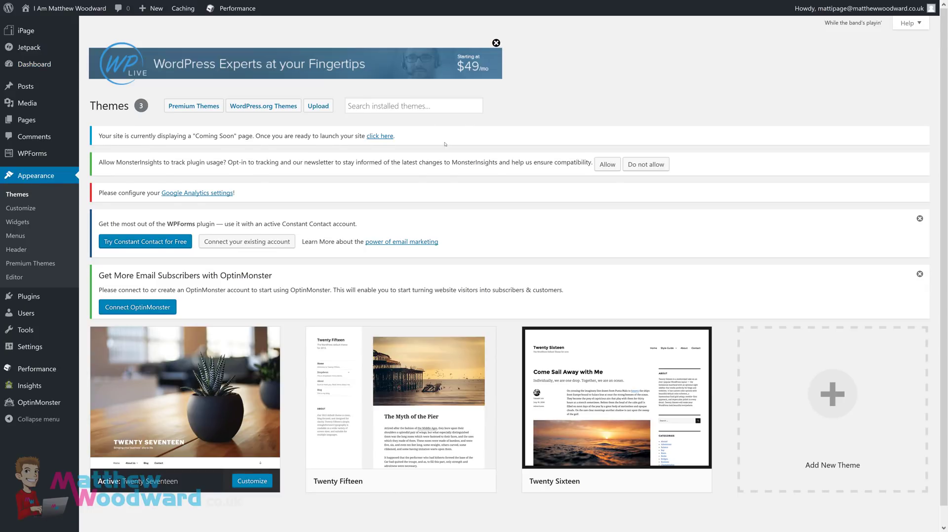
Go from Appearance > Themes to the WordPress.org Add Themes page listing 15 Featured themes.
scroll(451, 140, "down", 1)
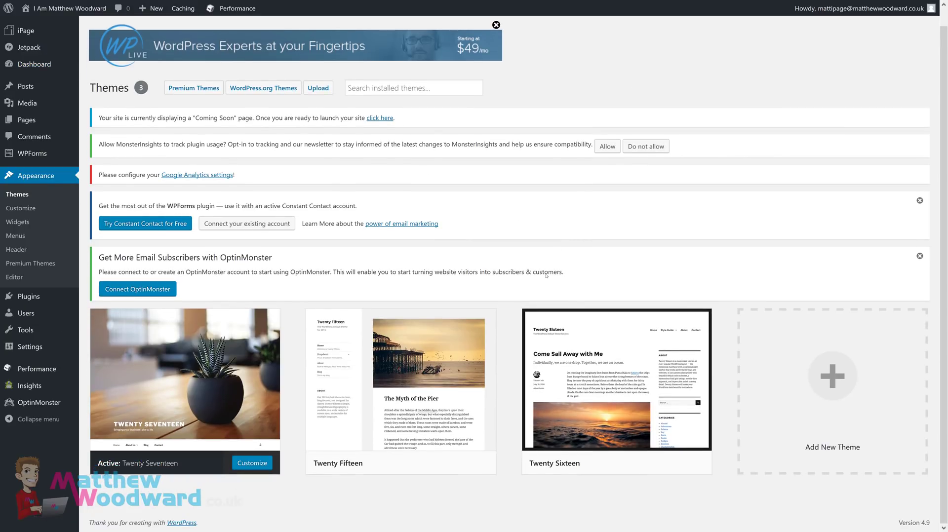
mouse_move(597, 395)
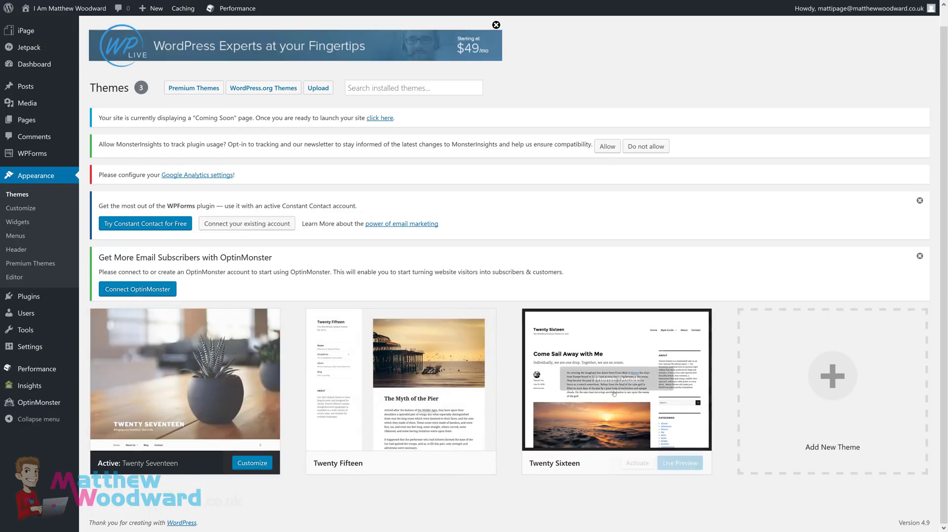
mouse_move(271, 369)
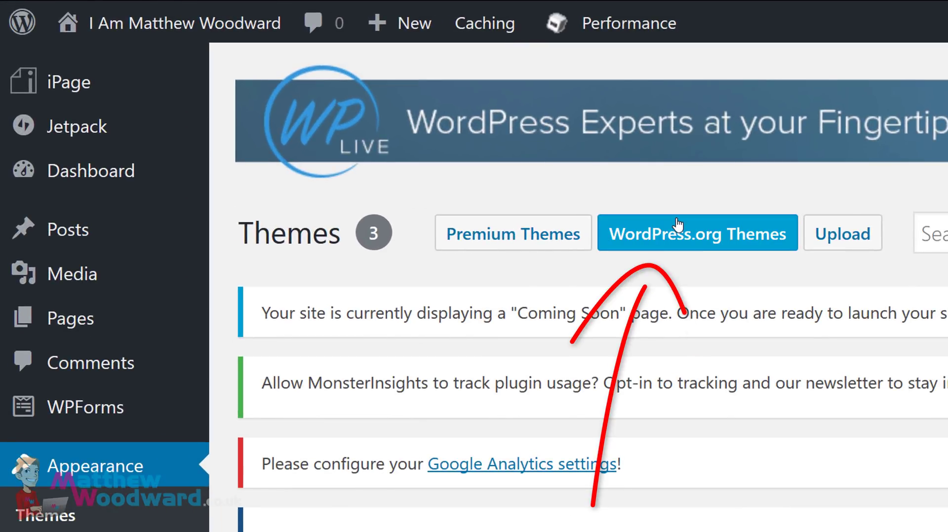
left_click(664, 242)
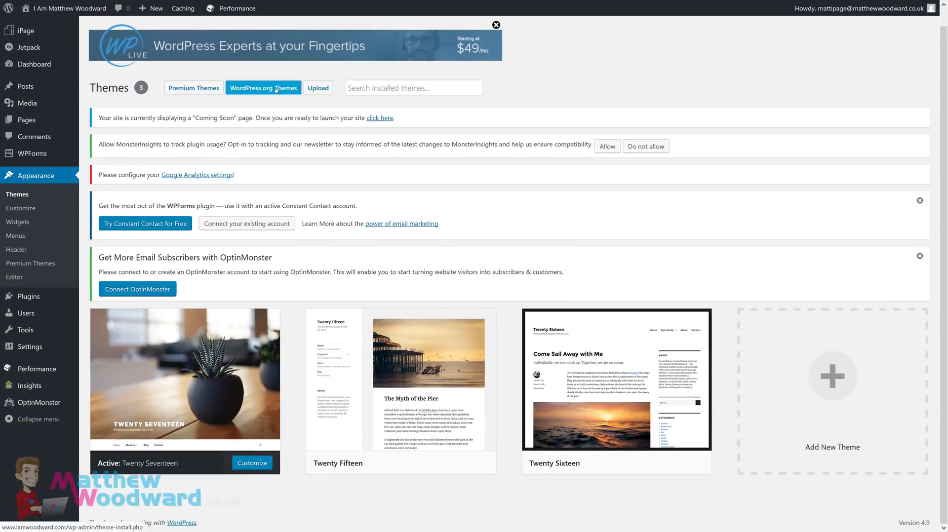
left_click(276, 89)
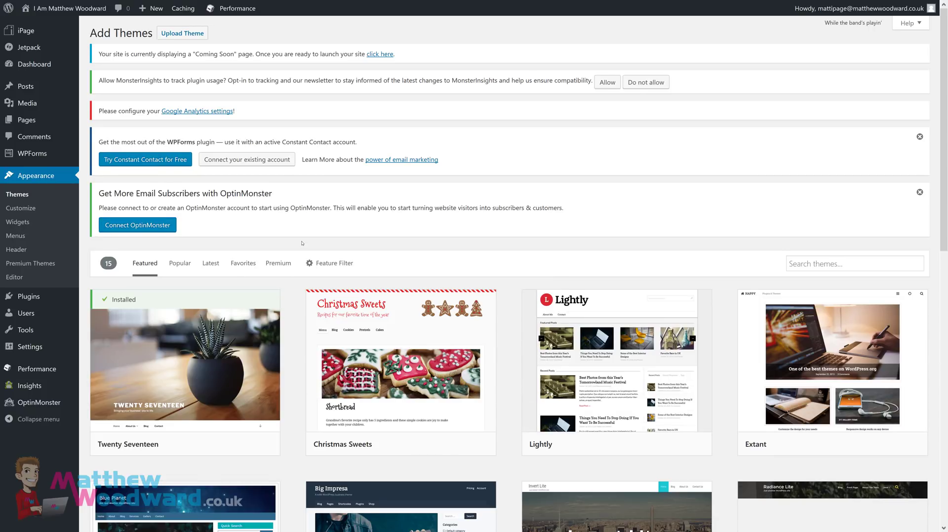
Scroll the Featured themes grid down to the end and back up.
scroll(296, 244, "down", 3)
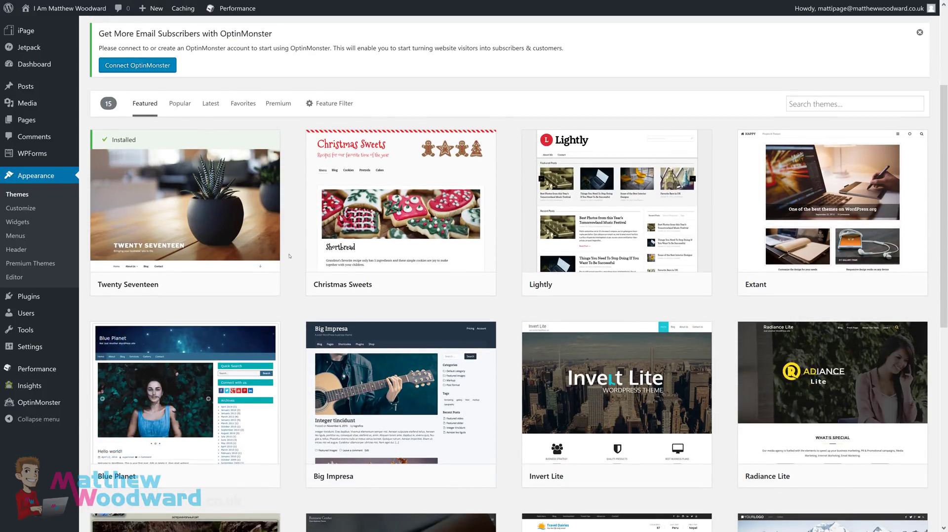
scroll(290, 290, "down", 5)
scroll(290, 290, "down", 3)
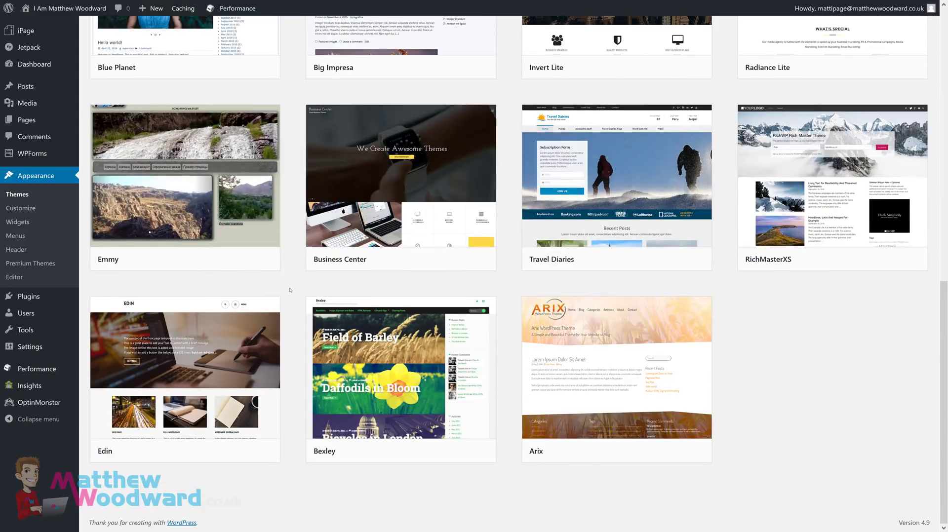
scroll(290, 290, "up", 11)
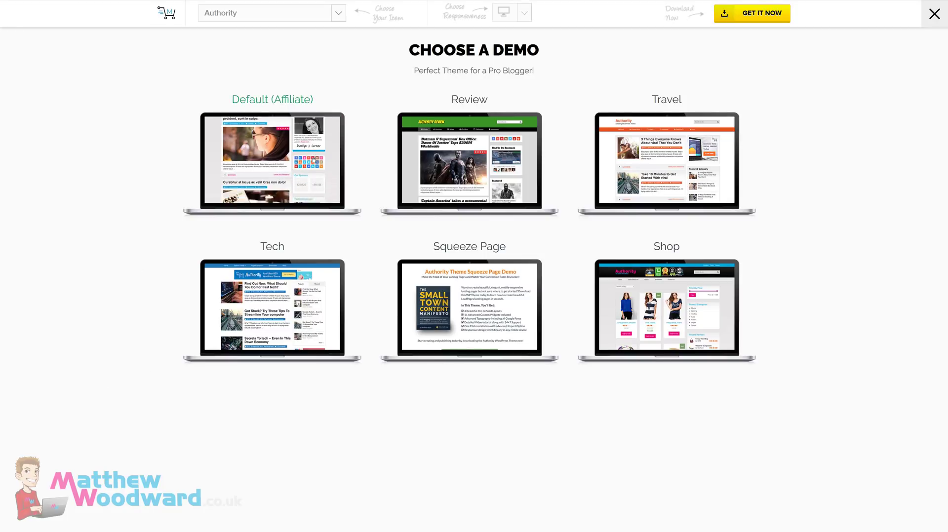
View the Authority theme's Default (Affiliate) demo site and scroll through it.
left_click(296, 153)
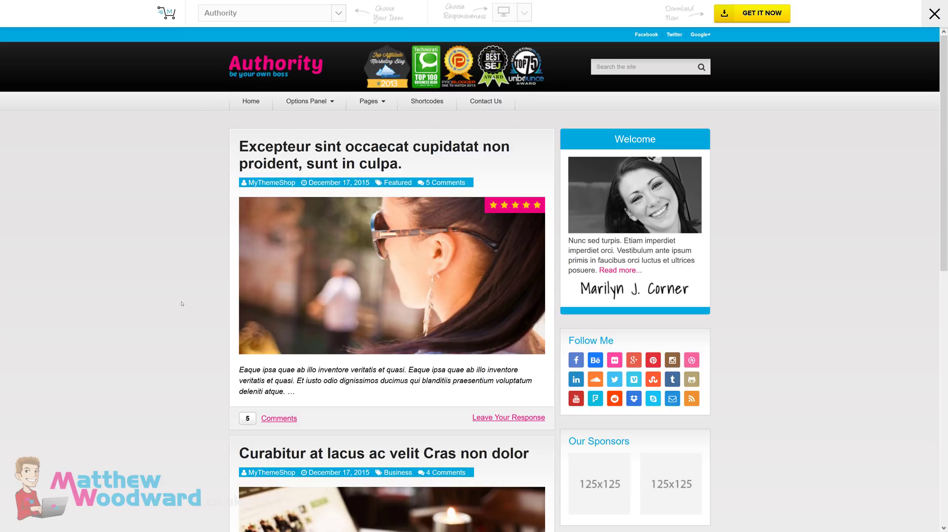
scroll(182, 304, "down", 10)
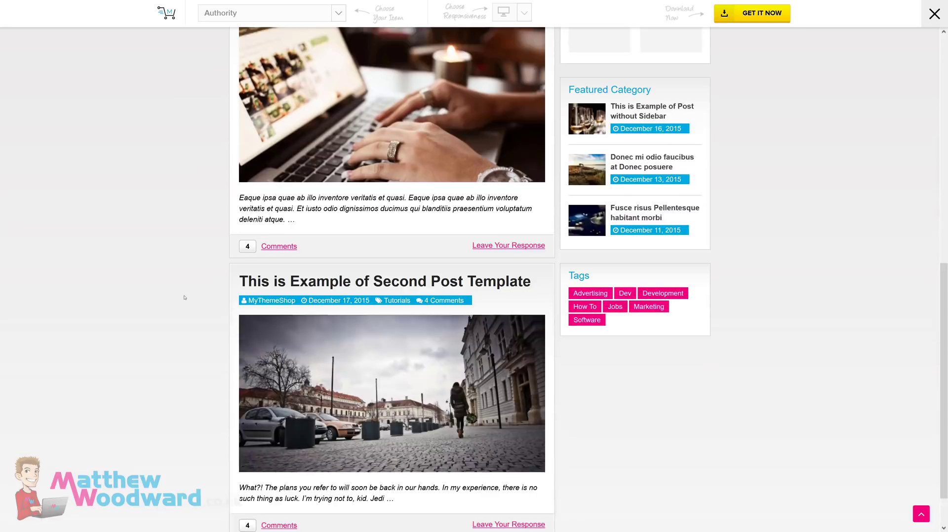
scroll(185, 298, "up", 10)
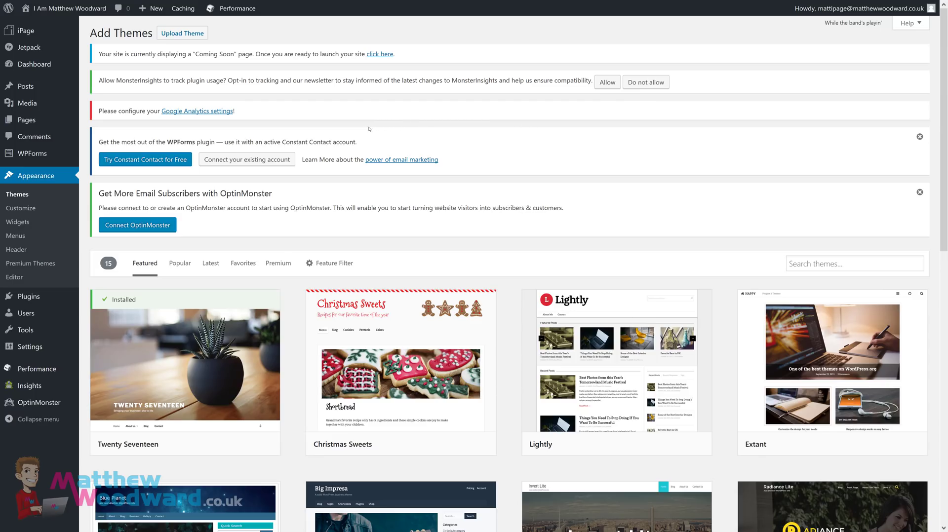
Browse the Popular themes list, where Hestia, Twenty Sixteen and Twenty Fifteen show Installed.
scroll(415, 147, "down", 2)
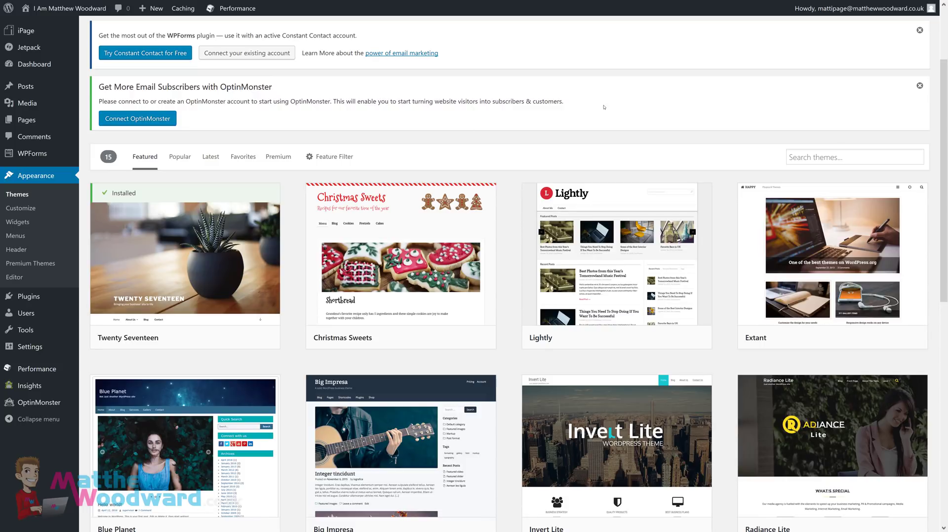
scroll(549, 104, "down", 4)
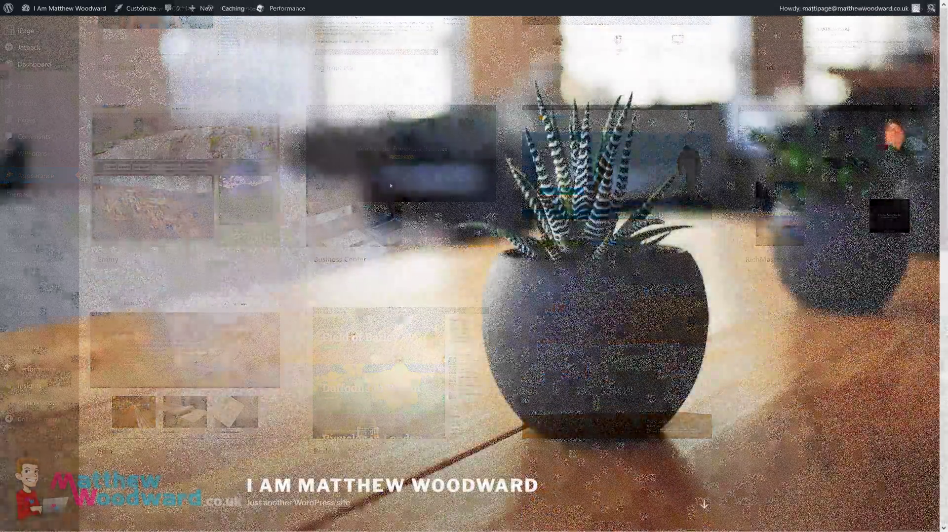
scroll(390, 185, "down", 6)
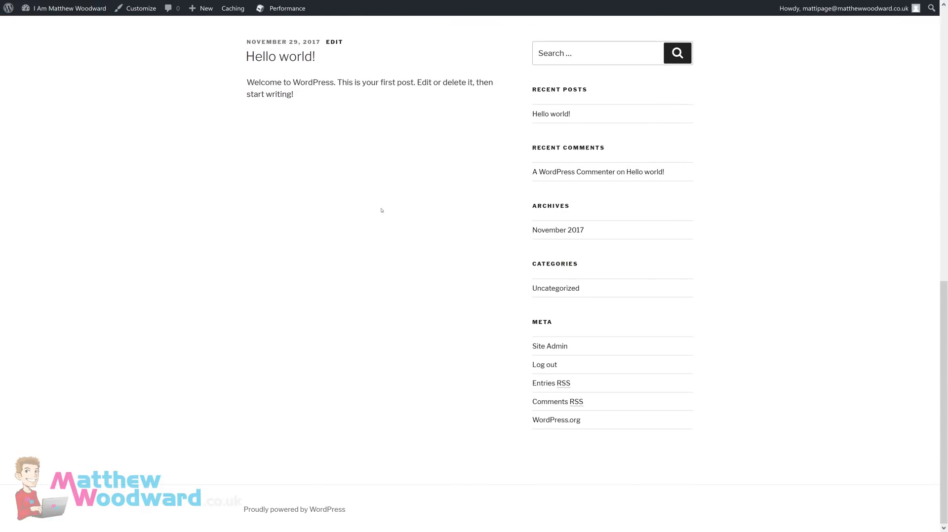
scroll(384, 221, "up", 6)
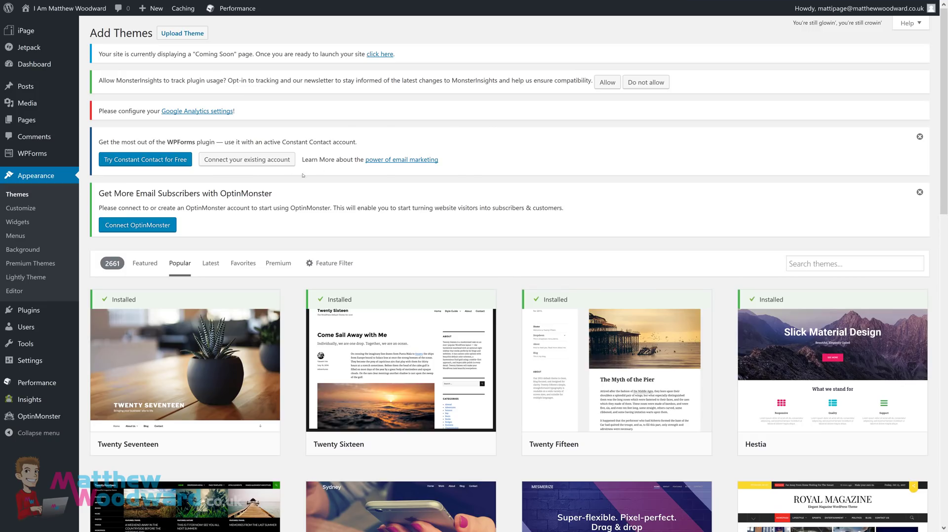
scroll(877, 178, "down", 5)
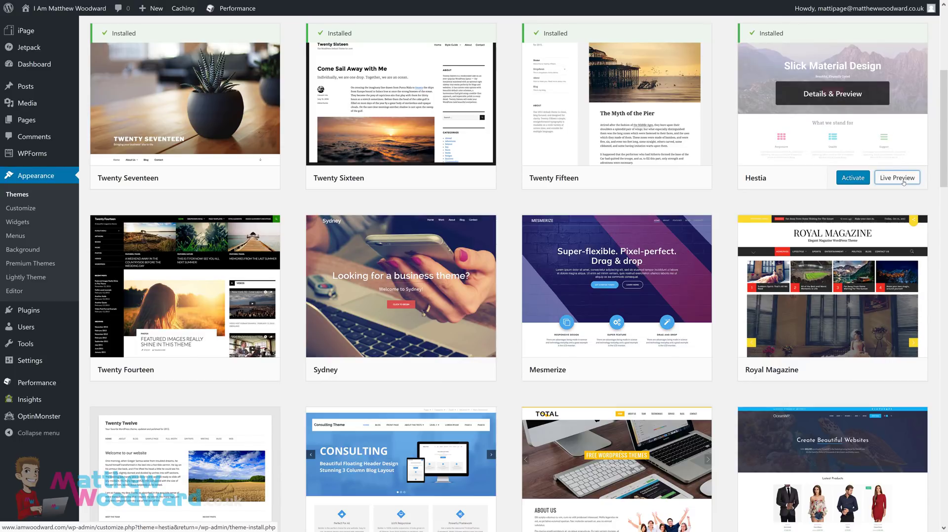
Live-preview the Hestia theme and look over its hero, About Hestia and Blog sections.
left_click(904, 181)
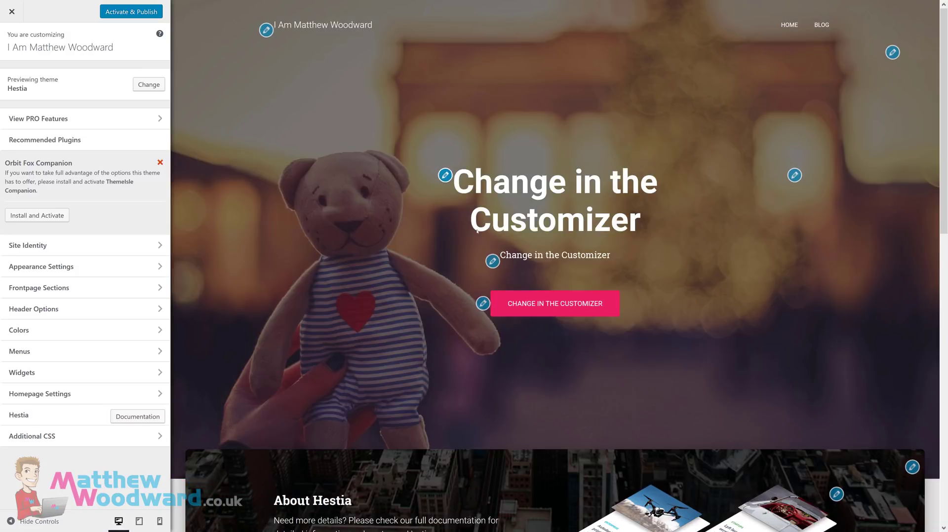
scroll(558, 266, "down", 3)
scroll(483, 195, "down", 5)
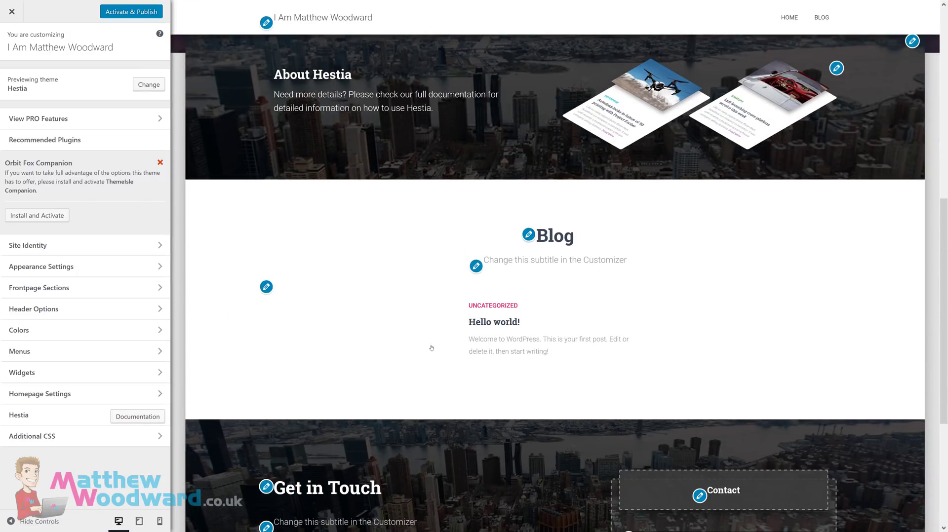
scroll(463, 331, "down", 5)
scroll(495, 416, "up", 15)
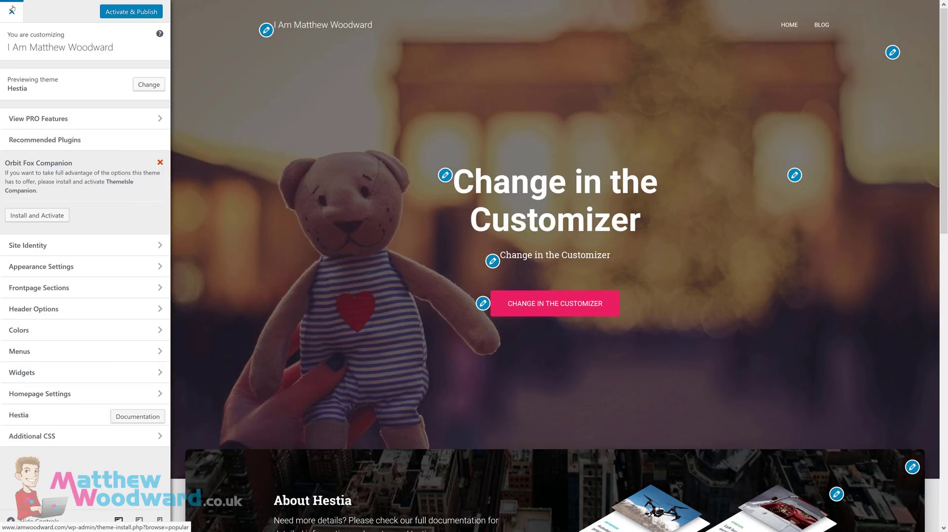
Preview the 'Nervous but excited' post filed under Personal, then publish it.
scroll(368, 230, "down", 10)
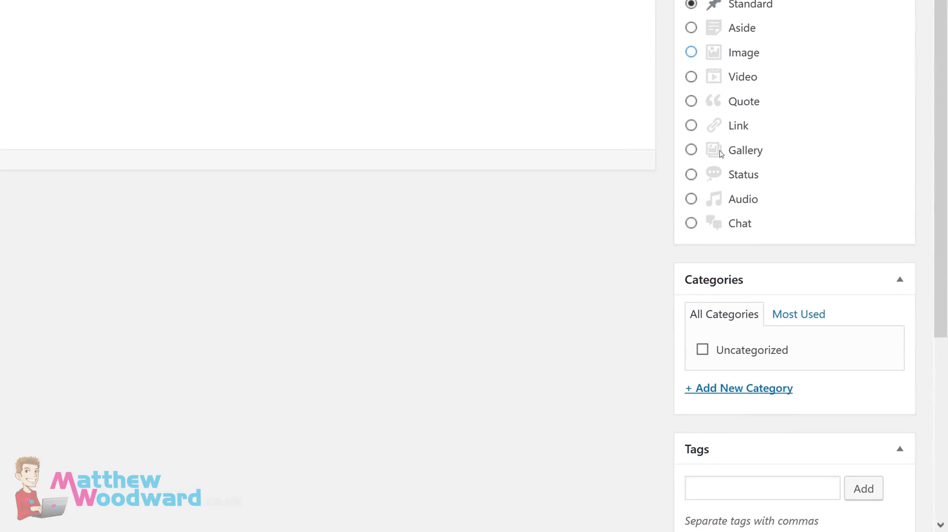
scroll(608, 278, "down", 3)
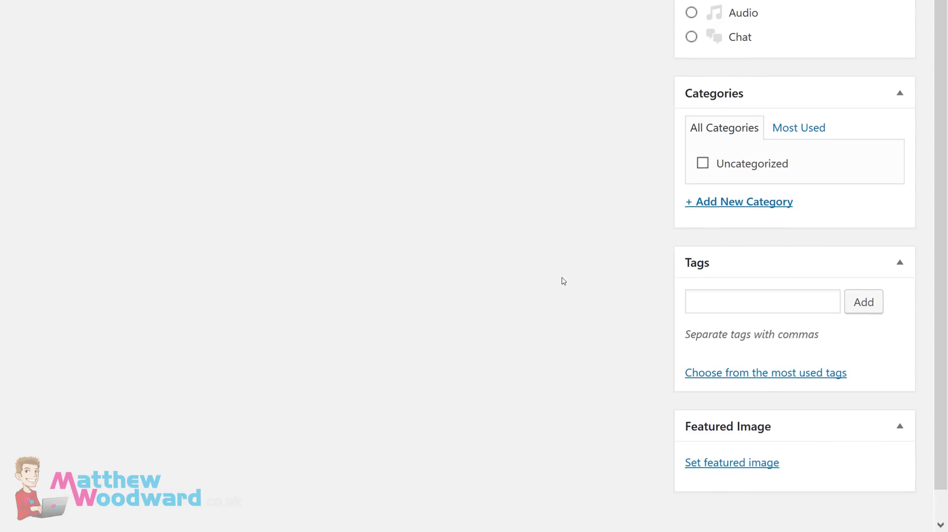
scroll(708, 381, "up", 2)
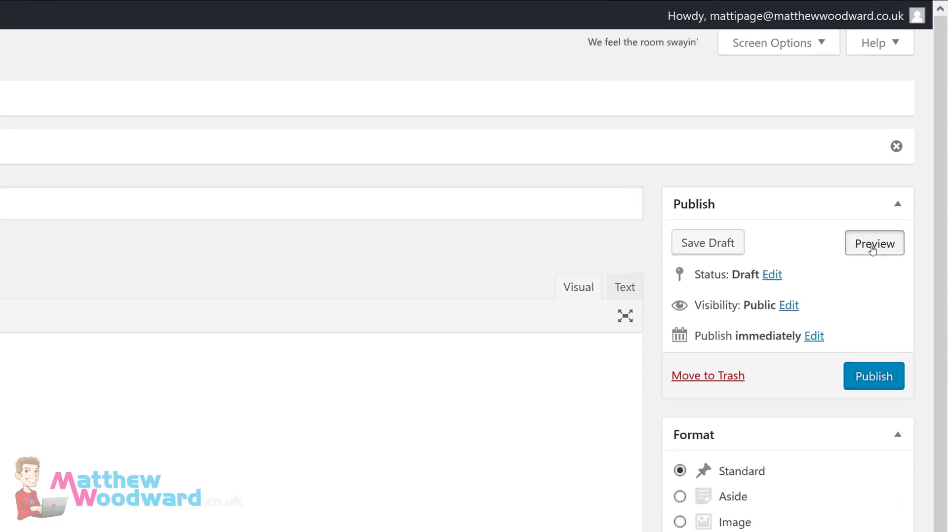
left_click(906, 133)
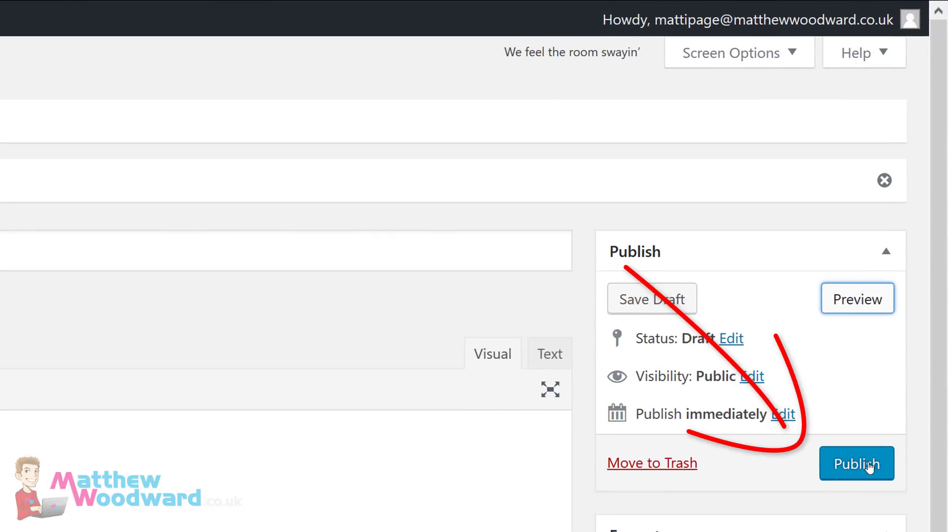
left_click(869, 467)
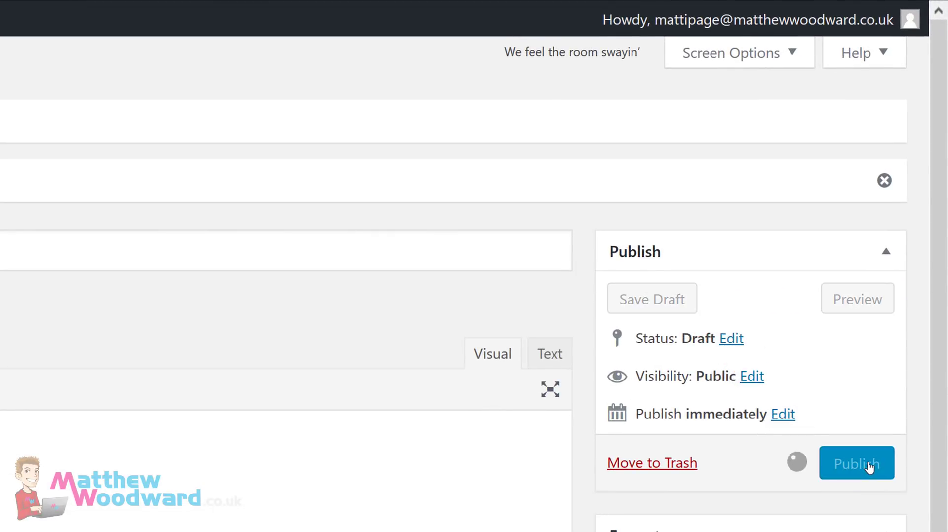